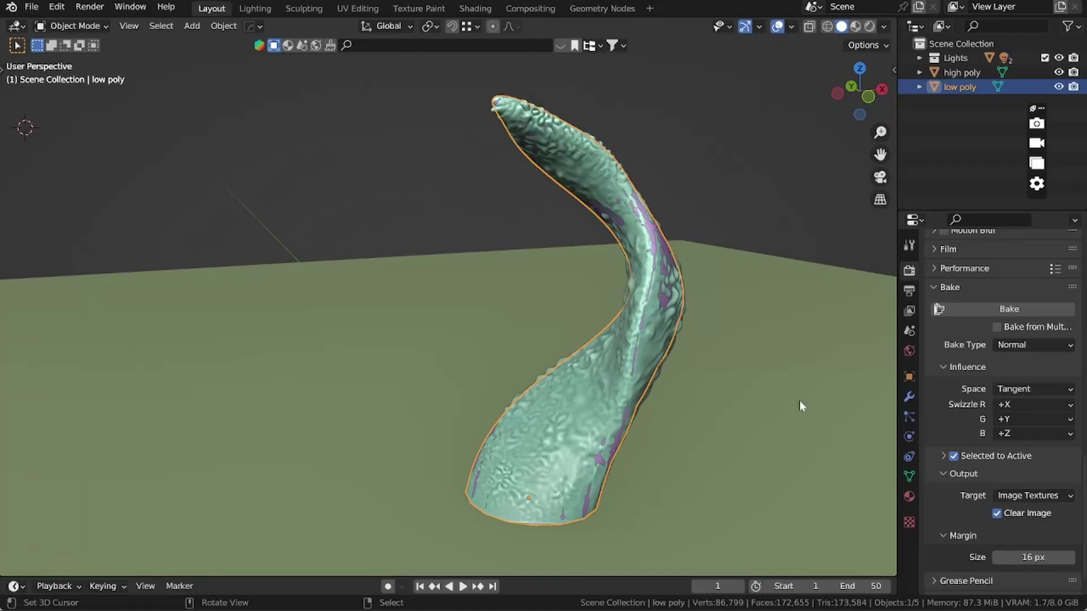
Try to bake the normal map from the high poly mesh onto the active low poly mesh
click(965, 72)
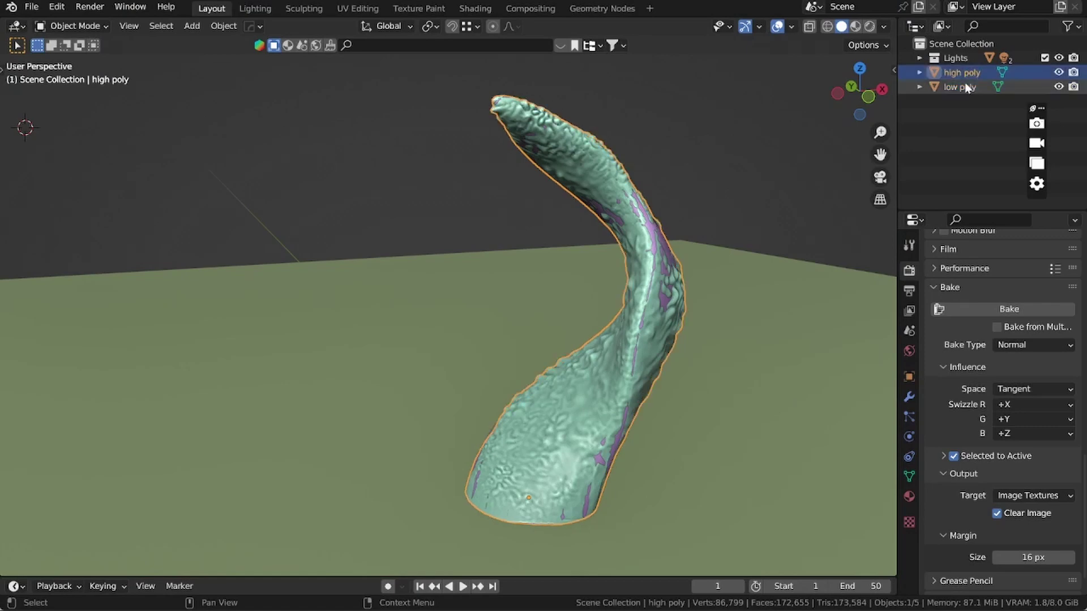
ctrl+click(967, 88)
click(989, 309)
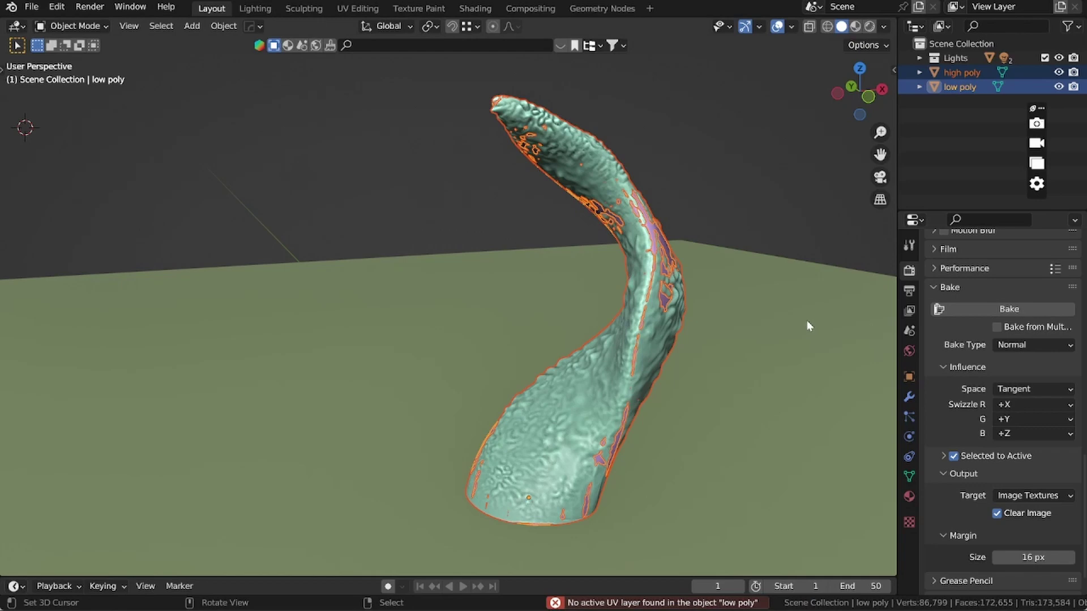
Unwrap all faces of the low poly mesh with Smart UV Project and return to Object Mode
click(956, 88)
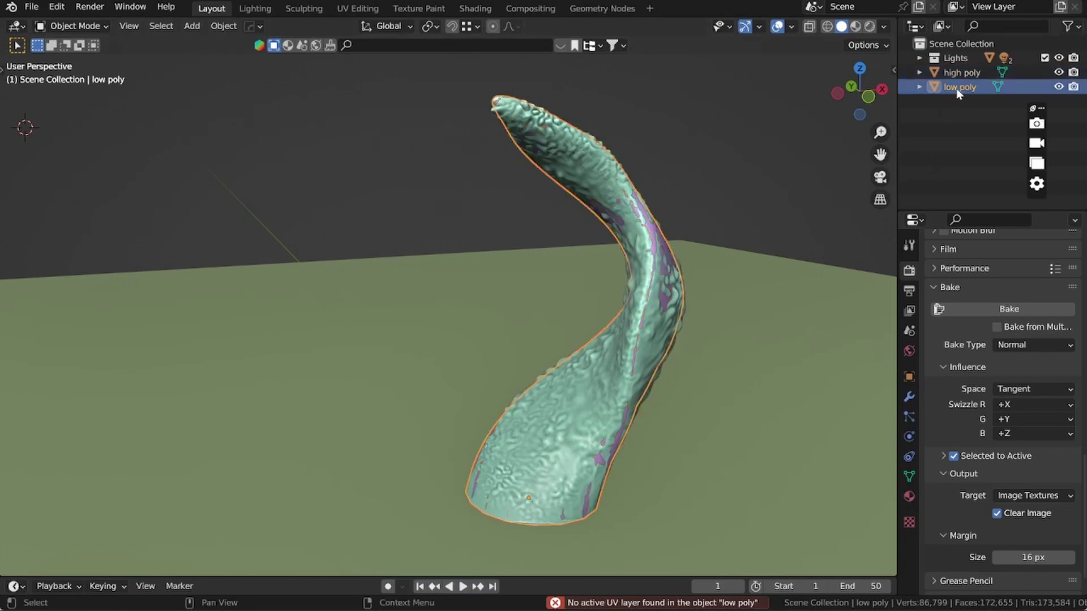
key(ctrl+Tab)
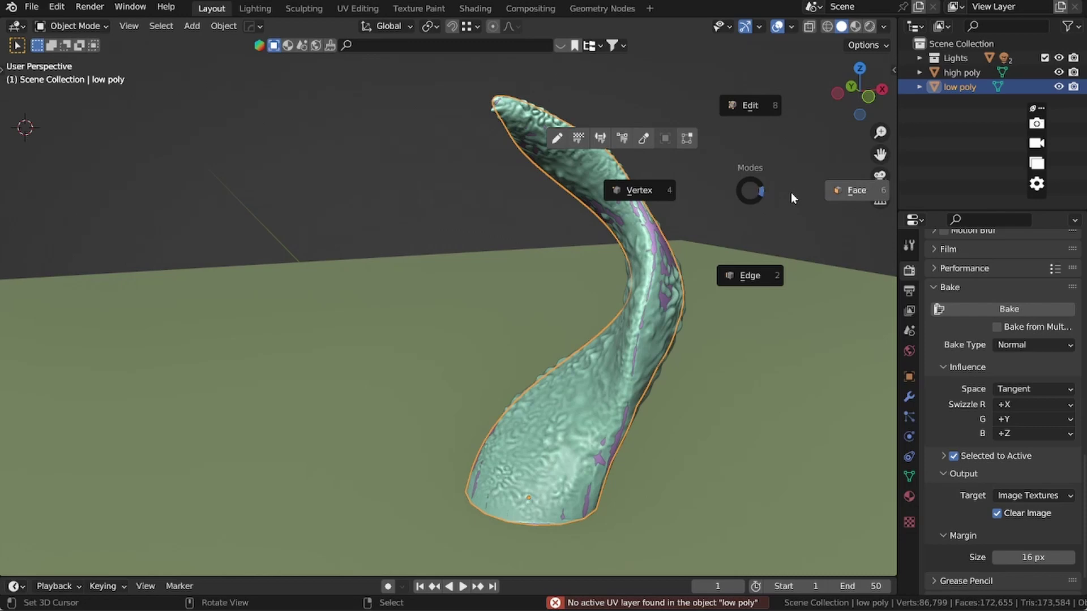
click(819, 190)
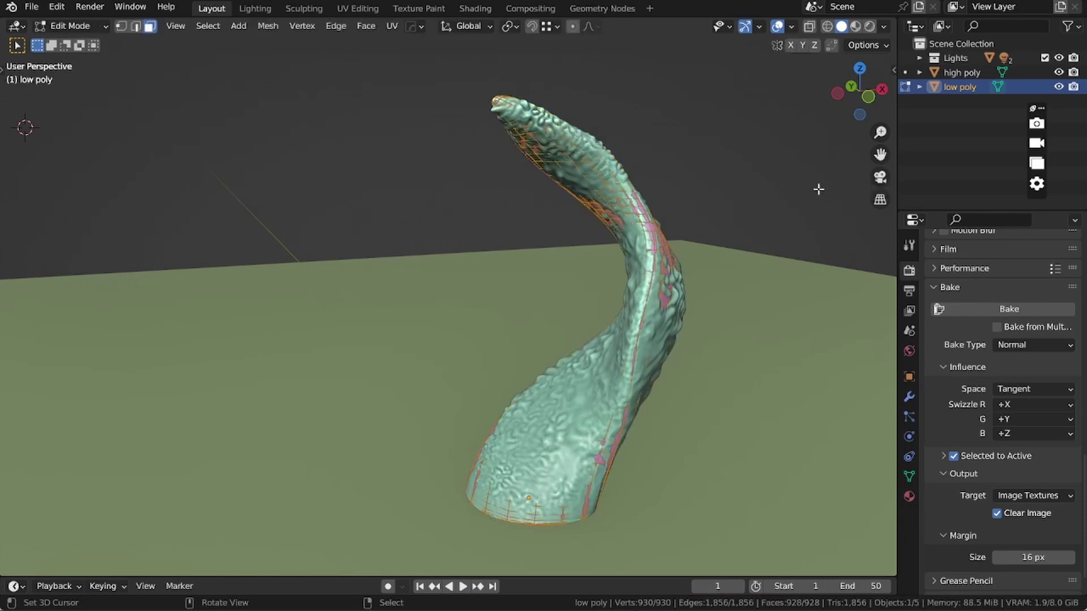
key(u)
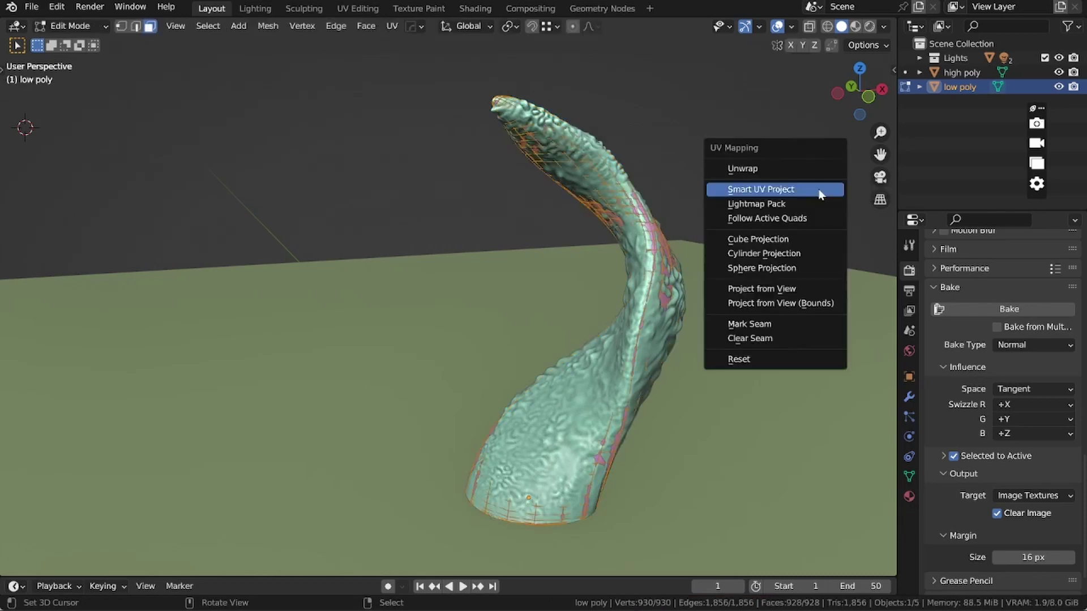
click(746, 191)
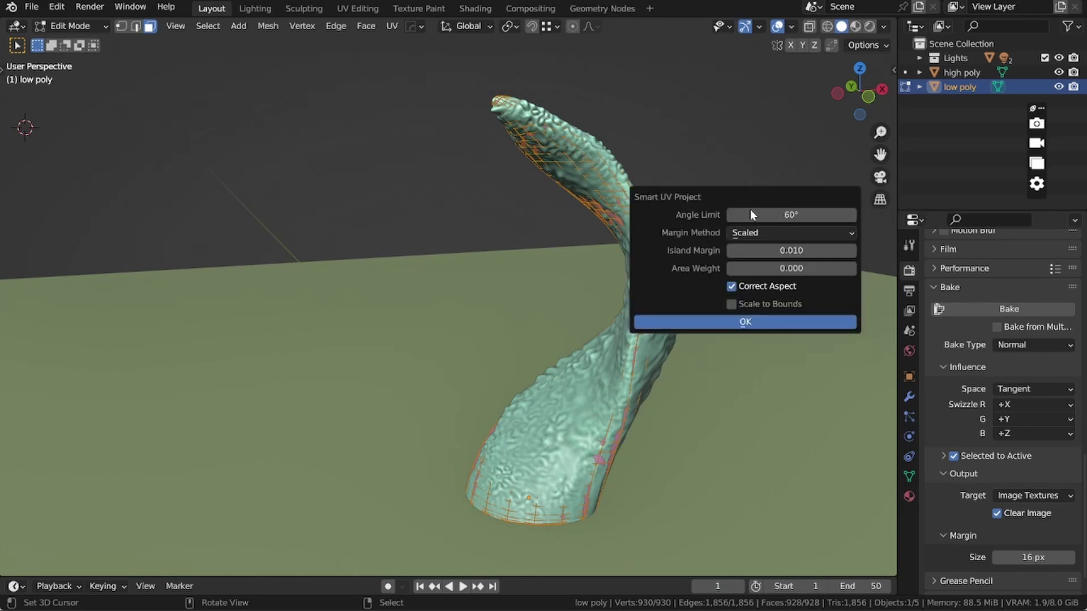
click(727, 325)
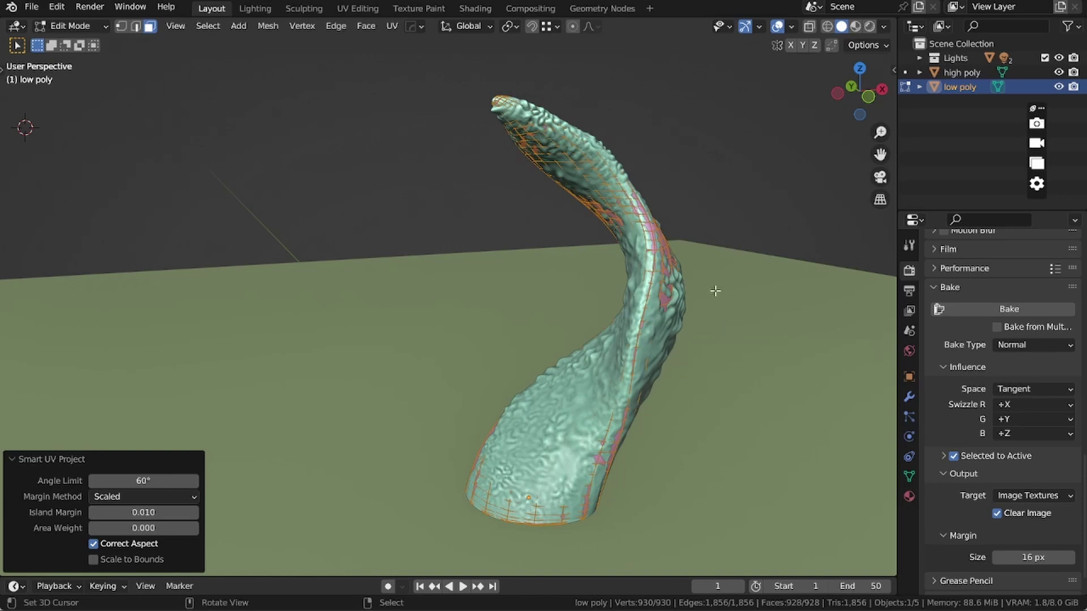
key(alt+a)
key(ctrl+Tab)
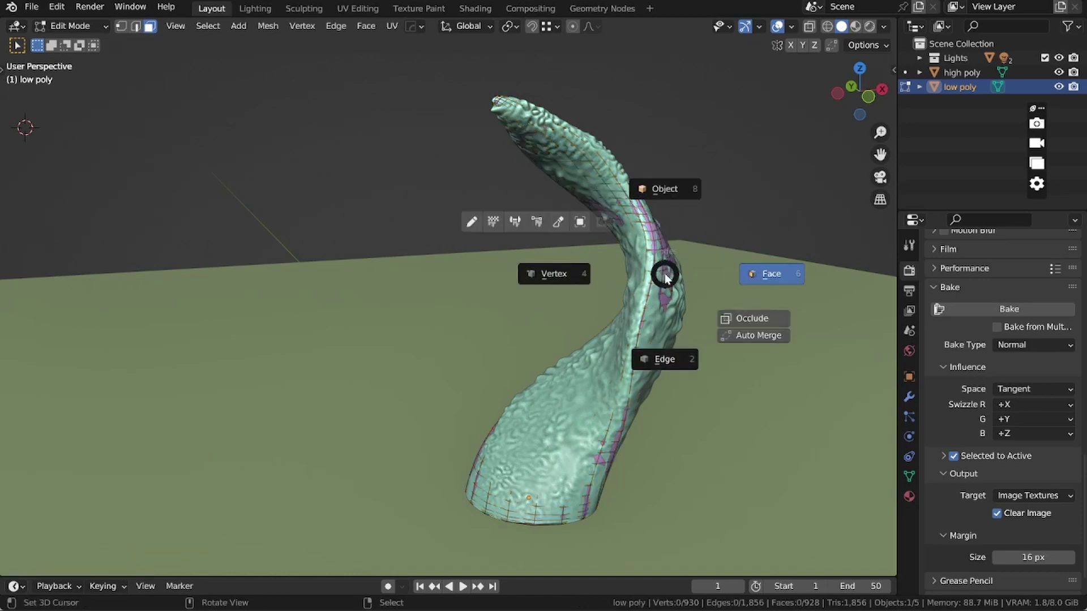
click(663, 201)
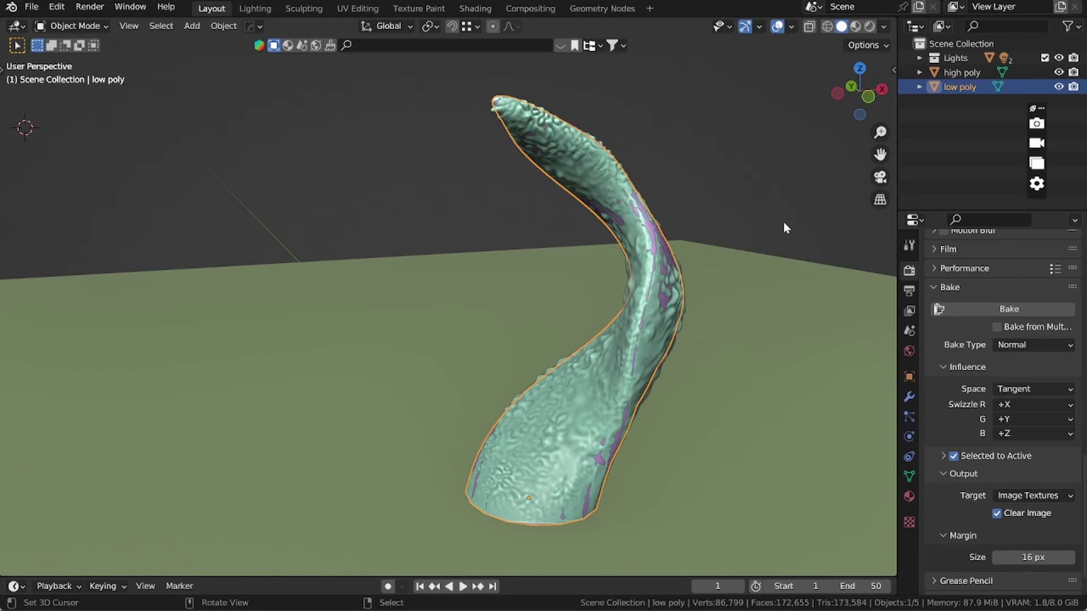
Add the high poly mesh to the selection and retry the normal bake onto the unwrapped low poly mesh
ctrl+click(959, 73)
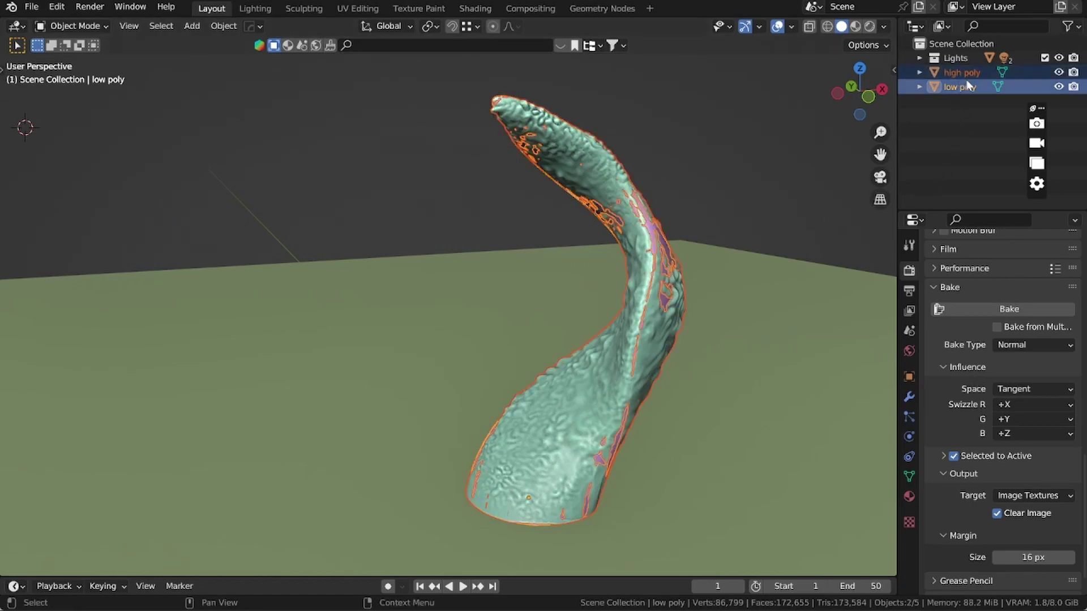
click(972, 315)
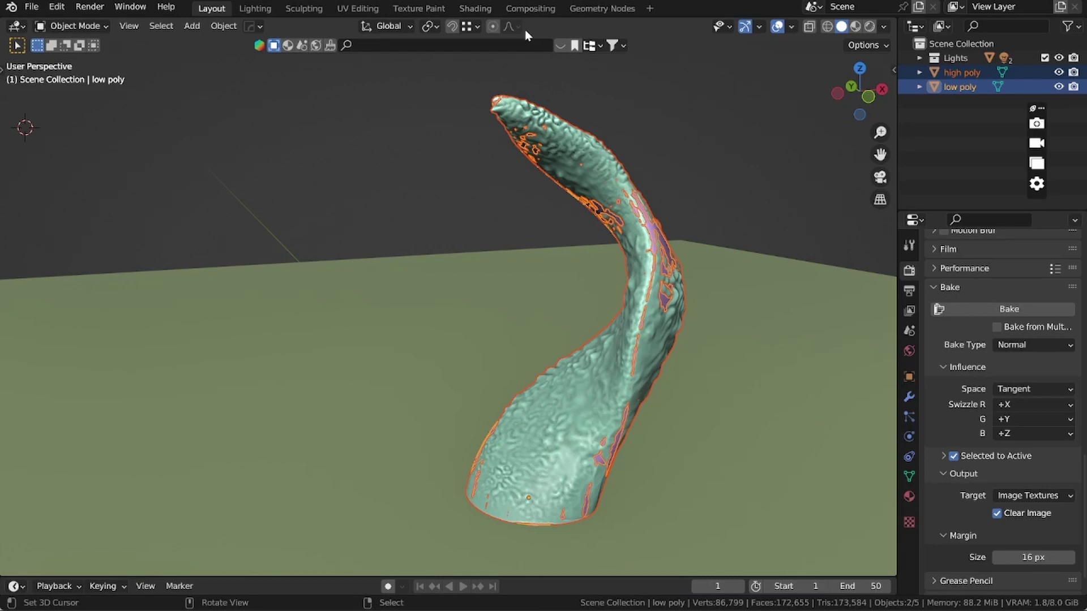
In the Shading workspace, add an image texture setup to the Principled BSDF of the low poly's Glass statue material
click(474, 11)
click(959, 89)
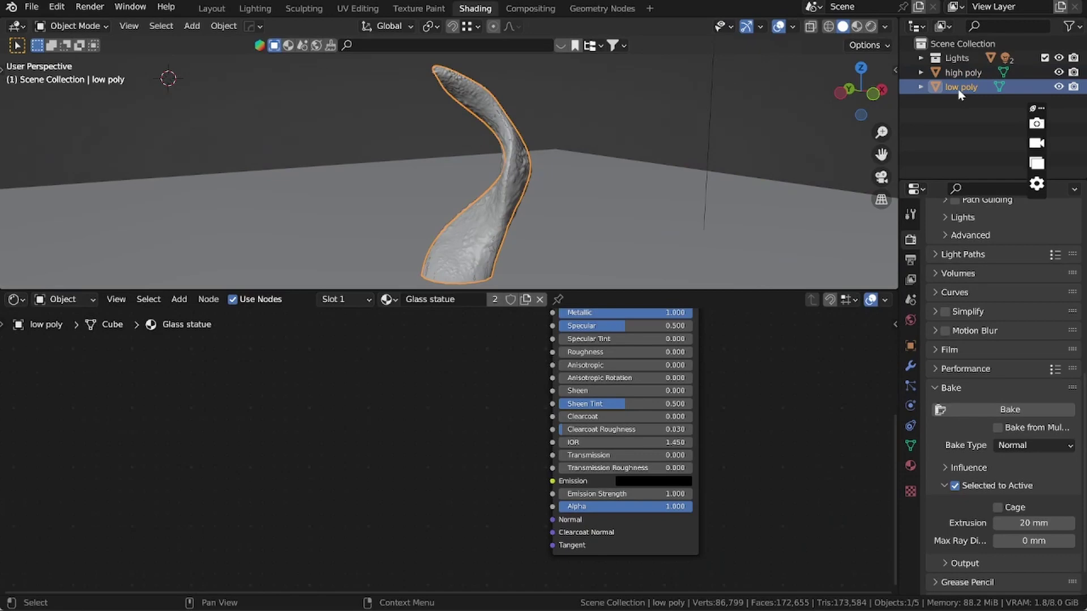
middle_drag(467, 365, 531, 515)
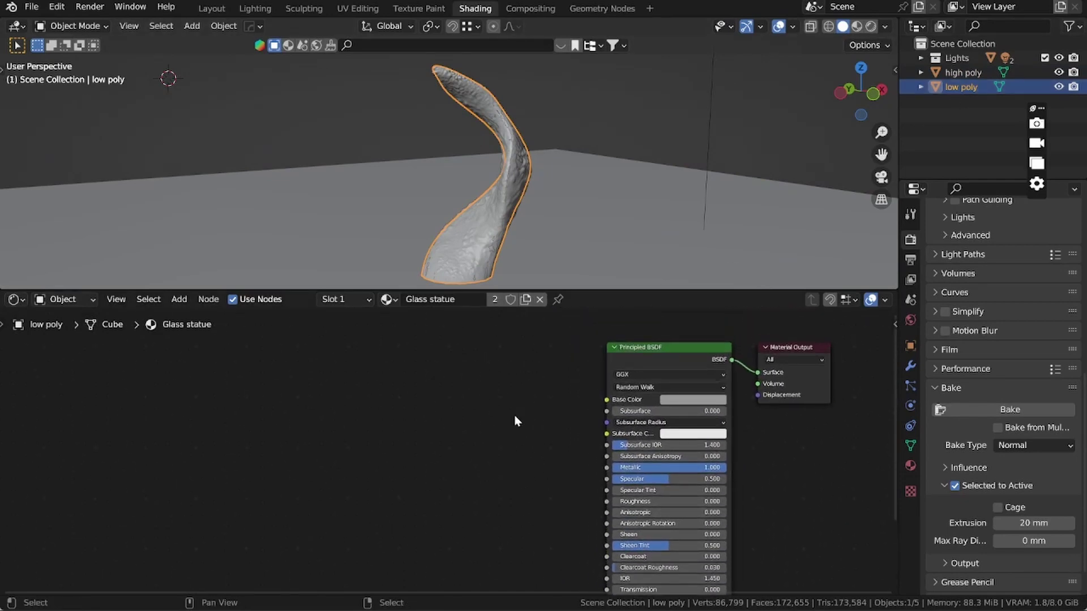
click(652, 352)
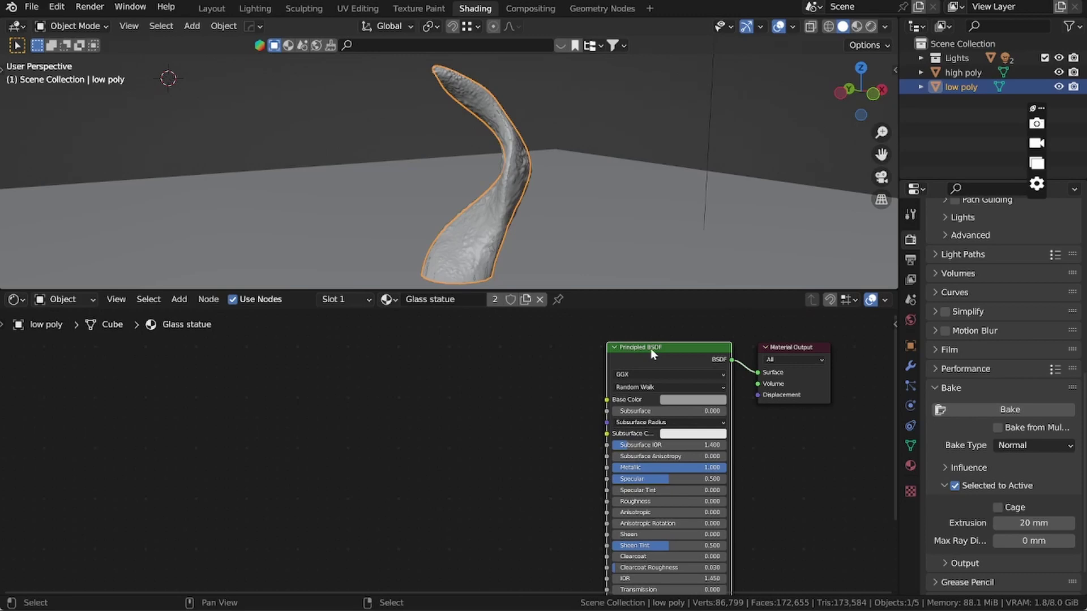
key(ctrl+t)
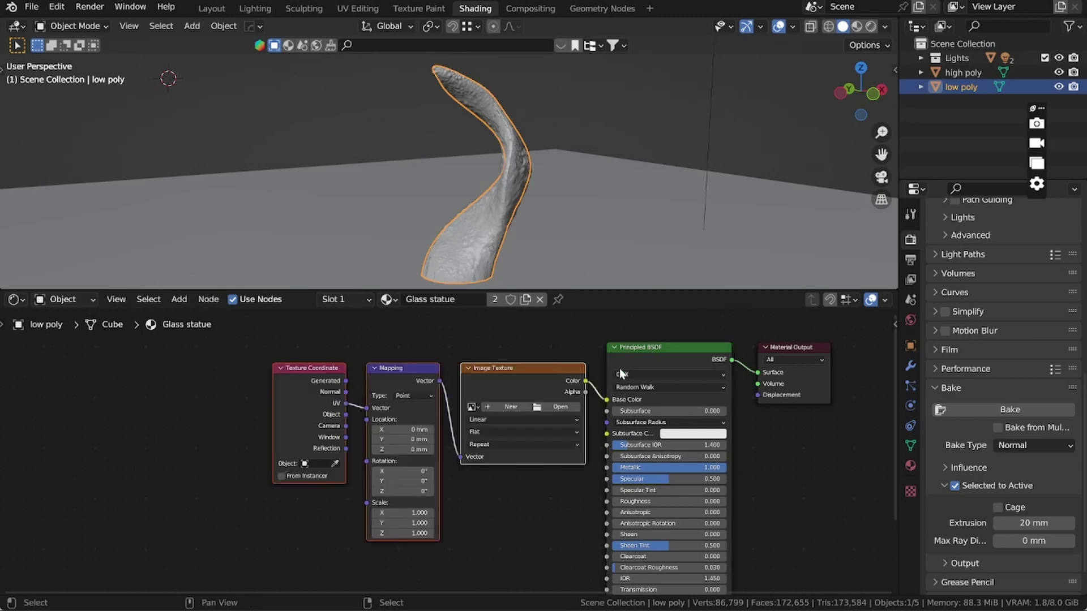
Delete the Texture Coordinate and Mapping nodes and disconnect the Image Texture node from Base Color
drag(301, 341, 385, 433)
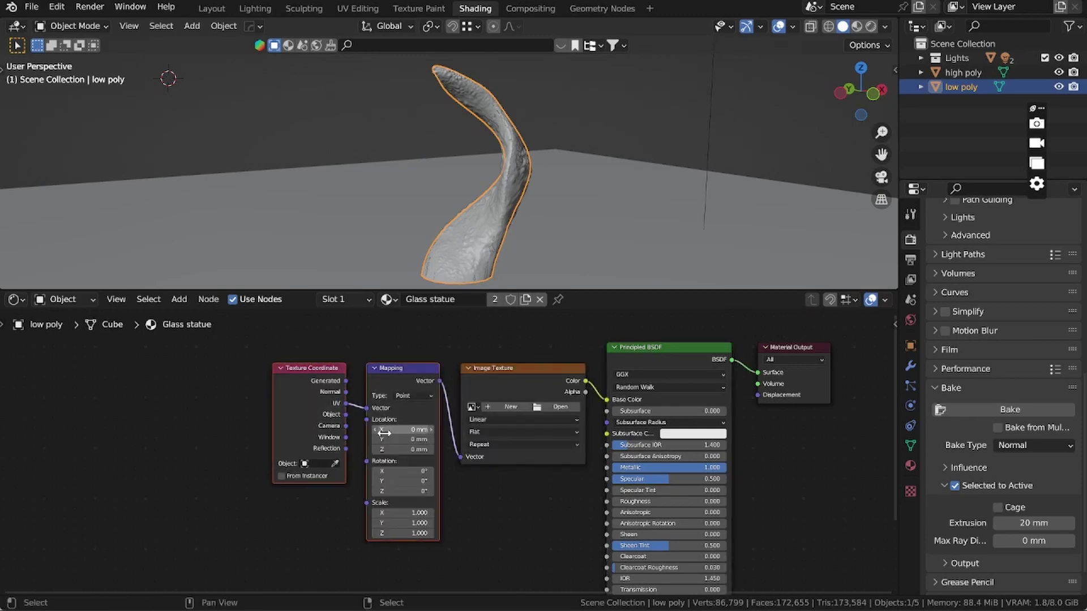
key(x)
drag(489, 374, 426, 393)
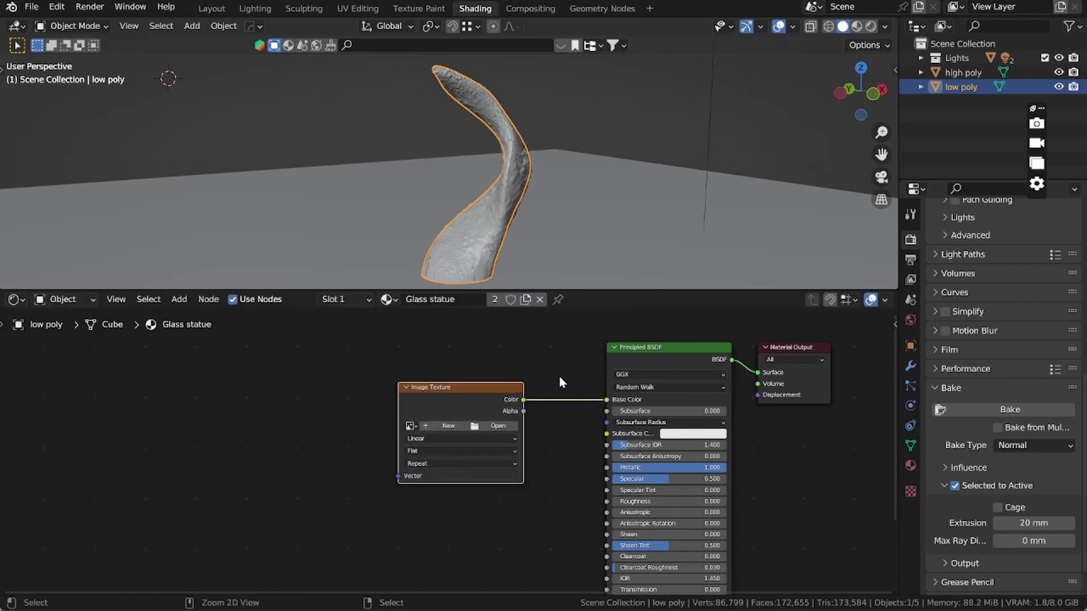
ctrl+right_drag(559, 376, 552, 434)
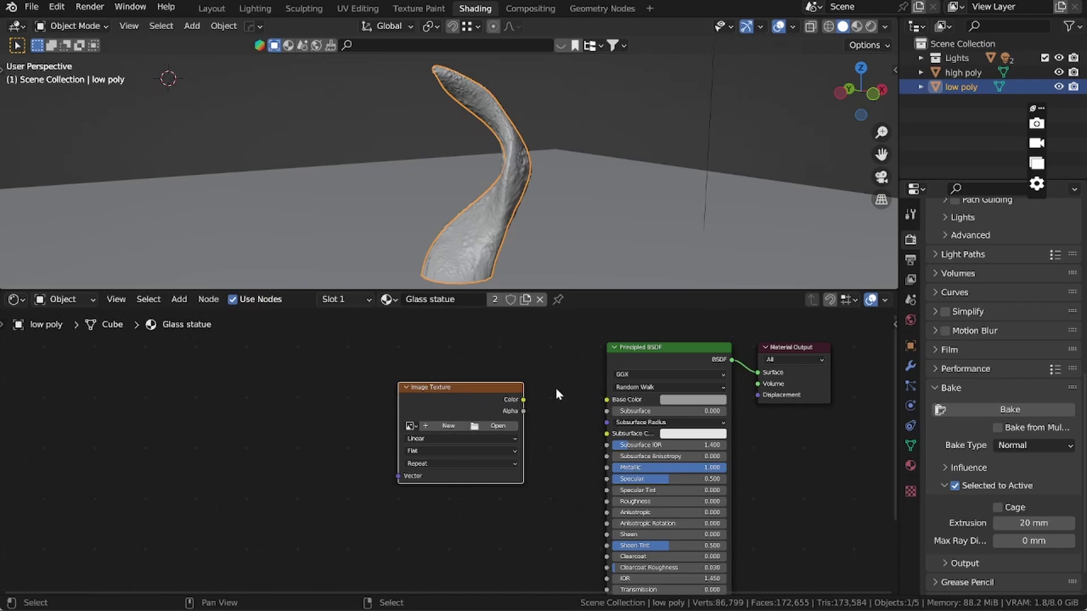
key(ctrl+z)
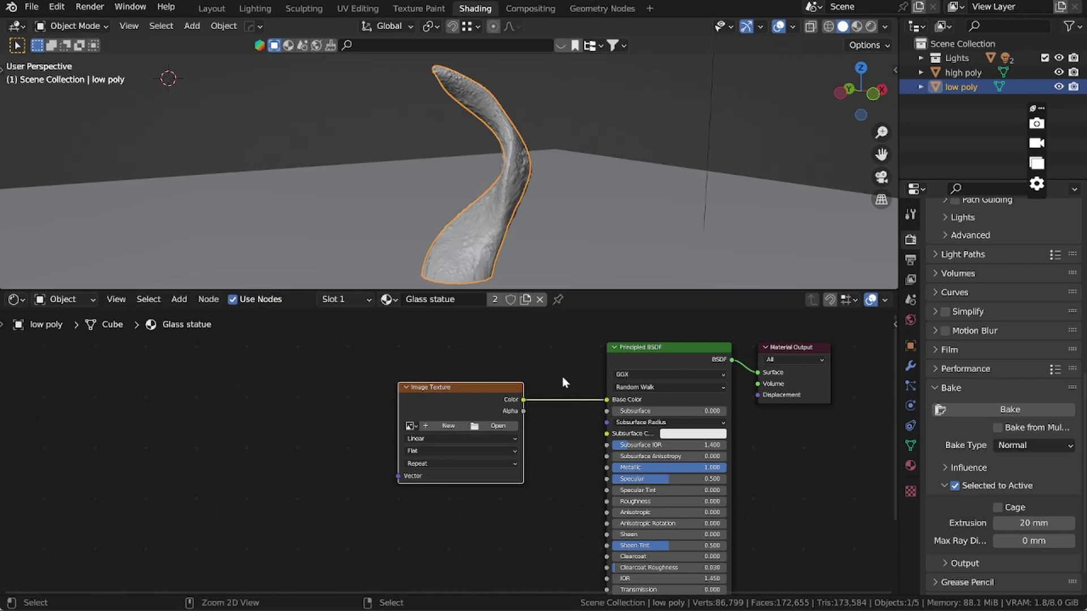
ctrl+right_drag(575, 394, 564, 424)
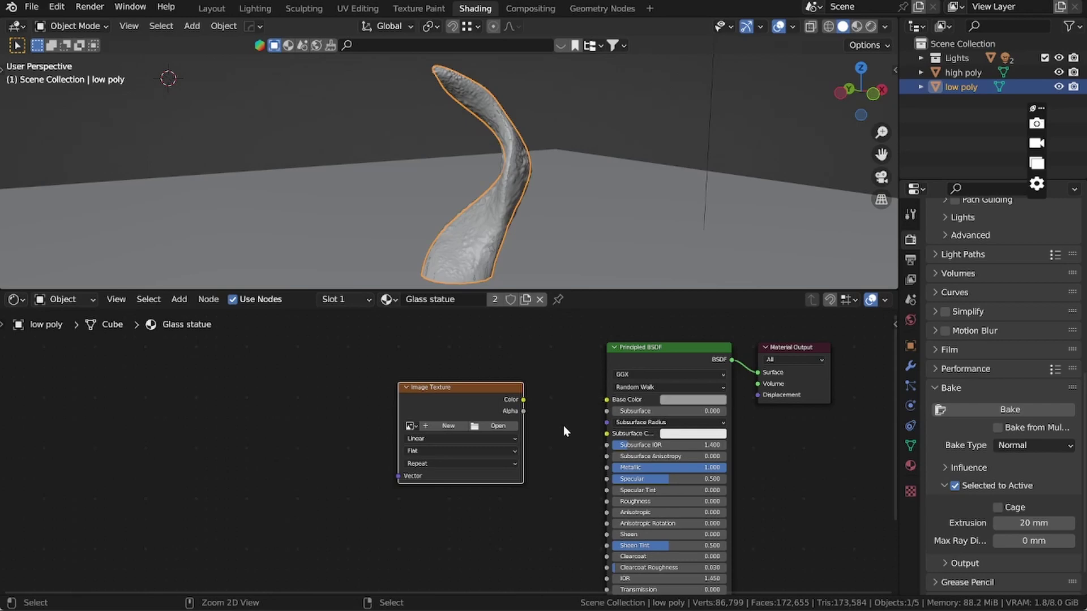
Create a blank 4096 × 4096 px image named Normal Map in the Image Texture node and move the node away from the shader
click(447, 427)
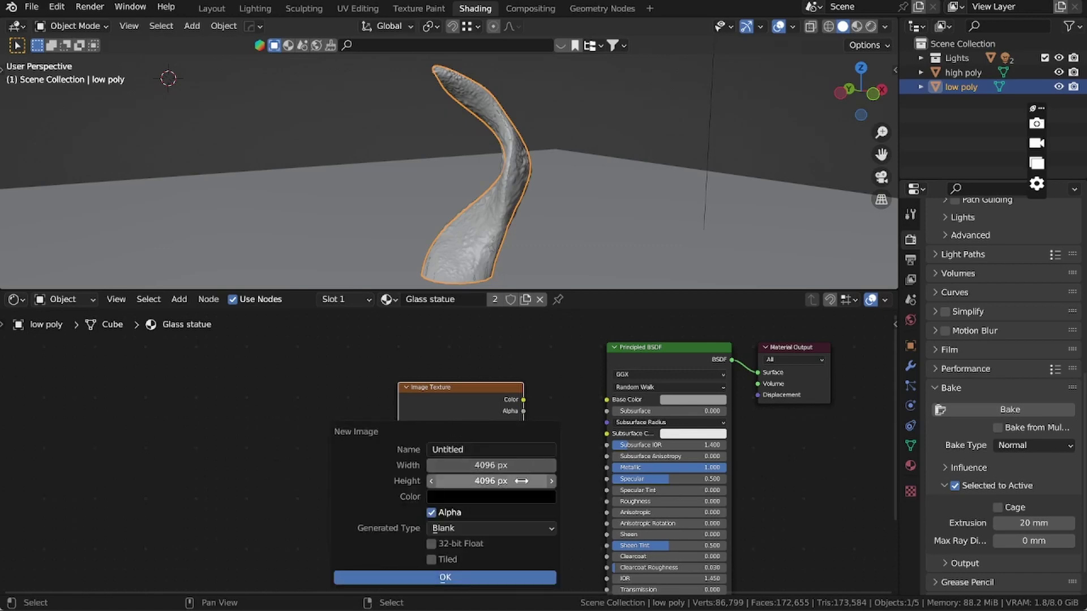
click(495, 451)
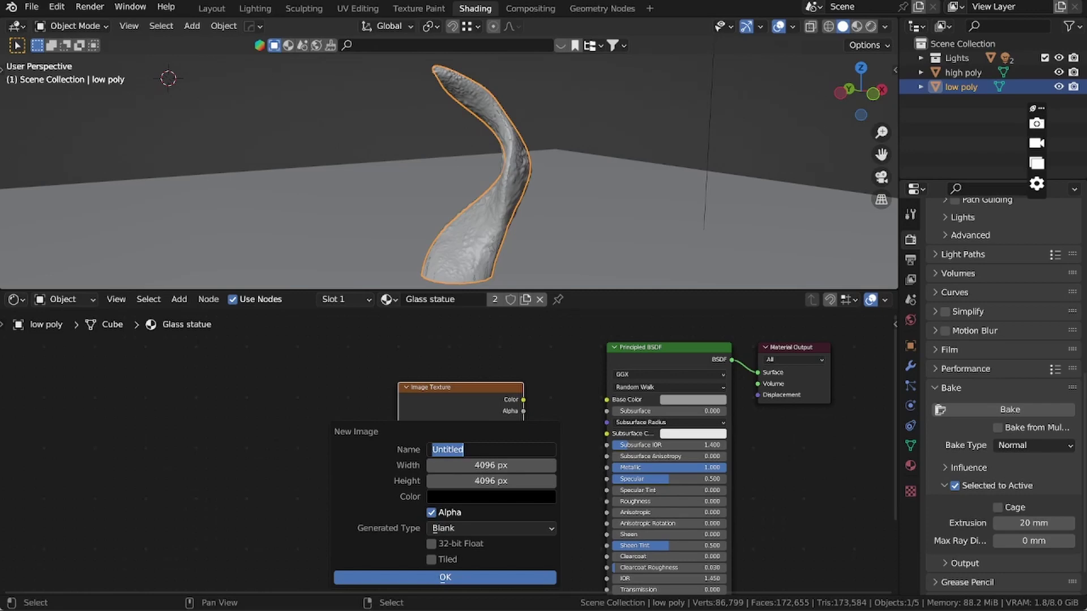
text(Normal Map)
key(Return)
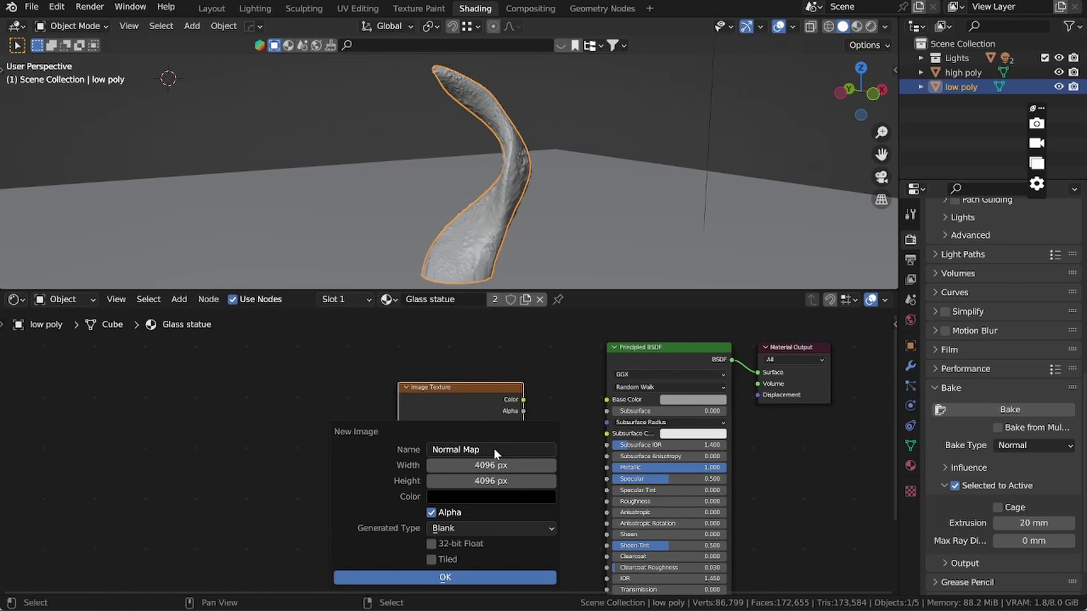
click(469, 577)
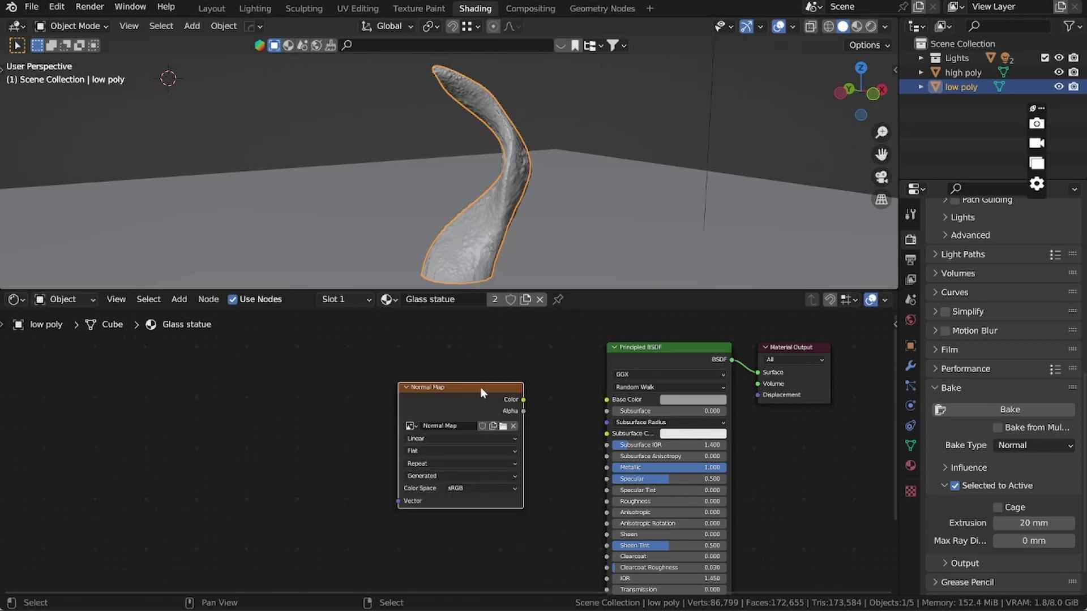
drag(480, 387, 442, 445)
scroll(526, 515, down, 1)
middle_drag(525, 514, 533, 487)
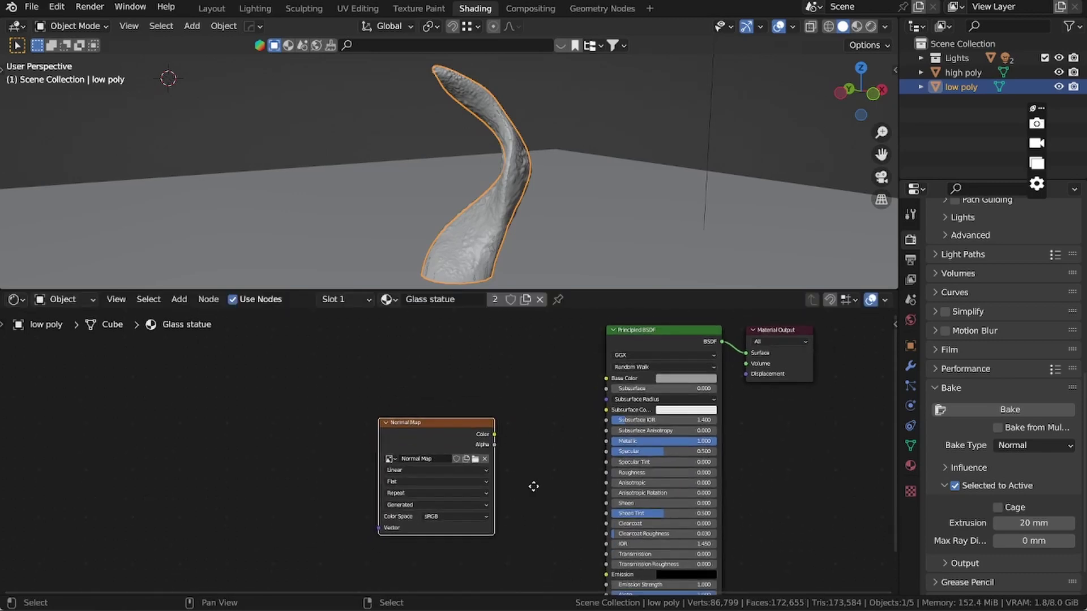
Add the high poly mesh to the selection with low poly active and bake the normals into the Normal Map image
ctrl+click(964, 76)
scroll(995, 358, down, 2)
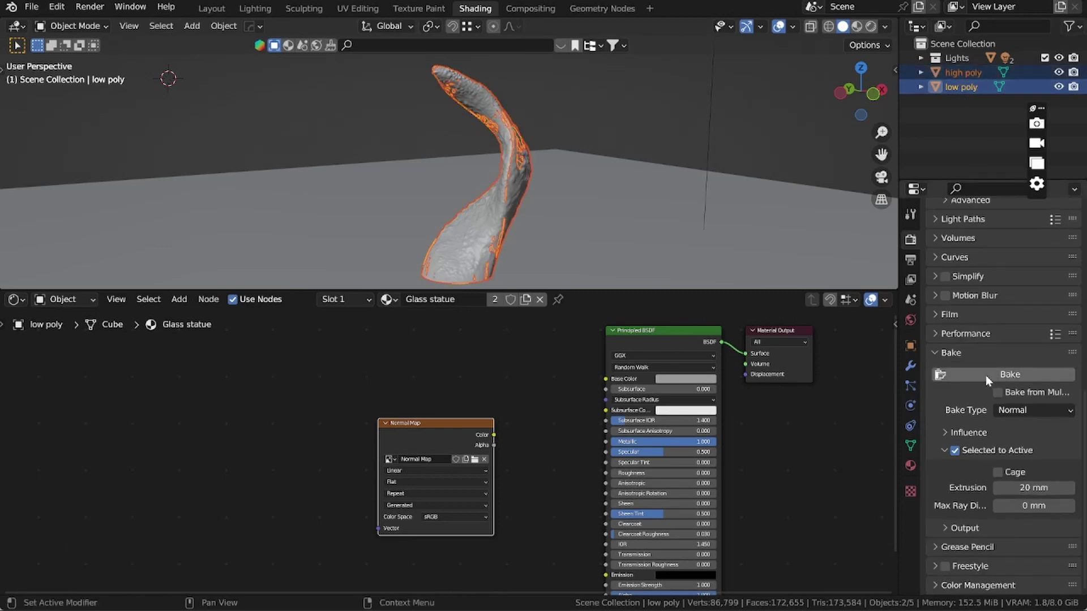
click(985, 375)
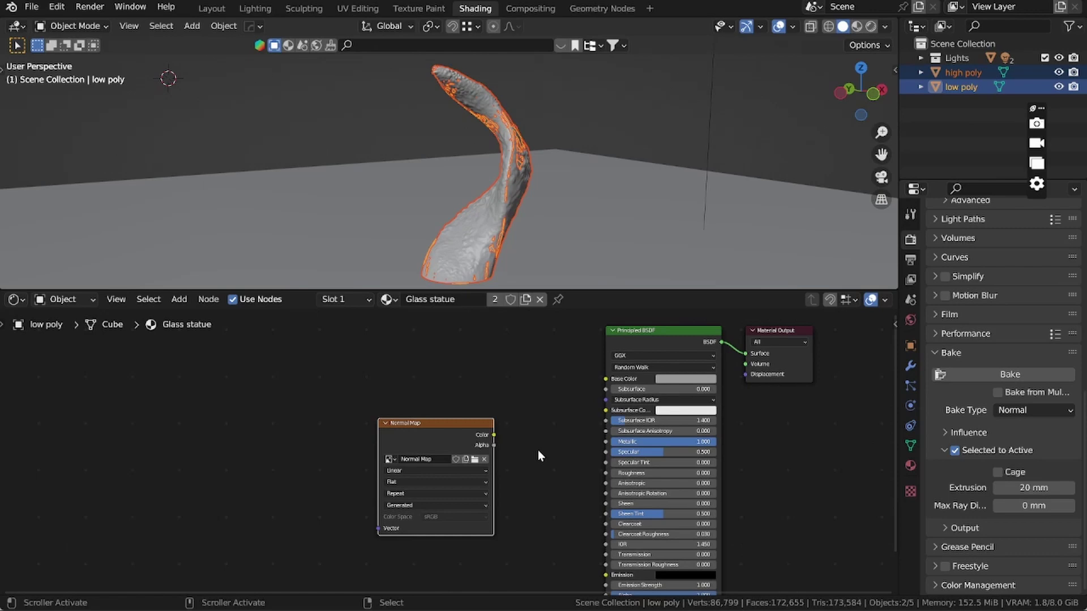
Display the Normal Map image in the UV Editing workspace and examine the whole baked result
click(359, 8)
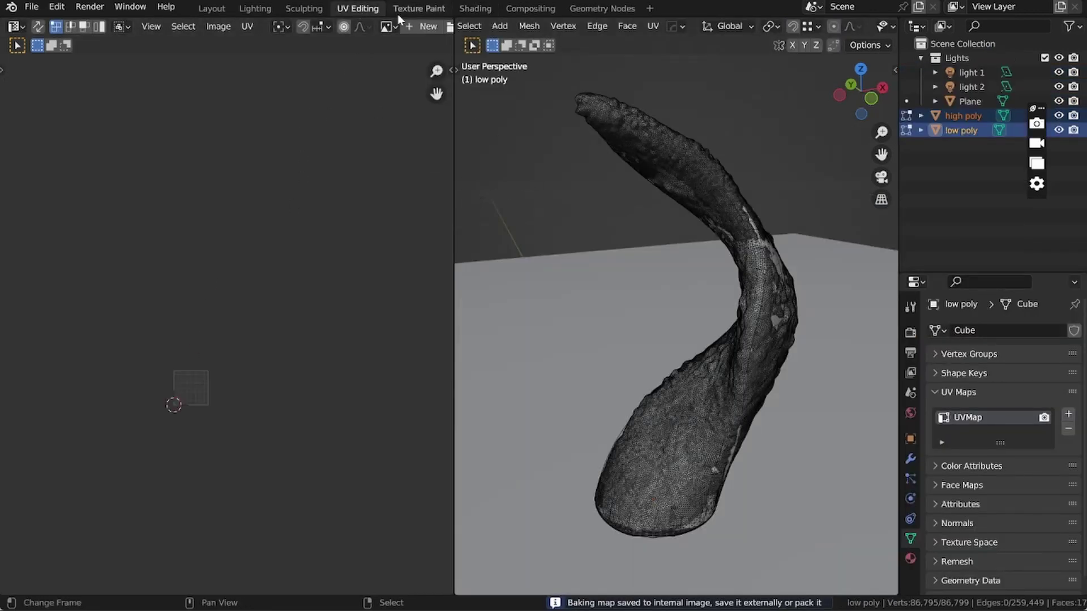
click(388, 26)
click(402, 50)
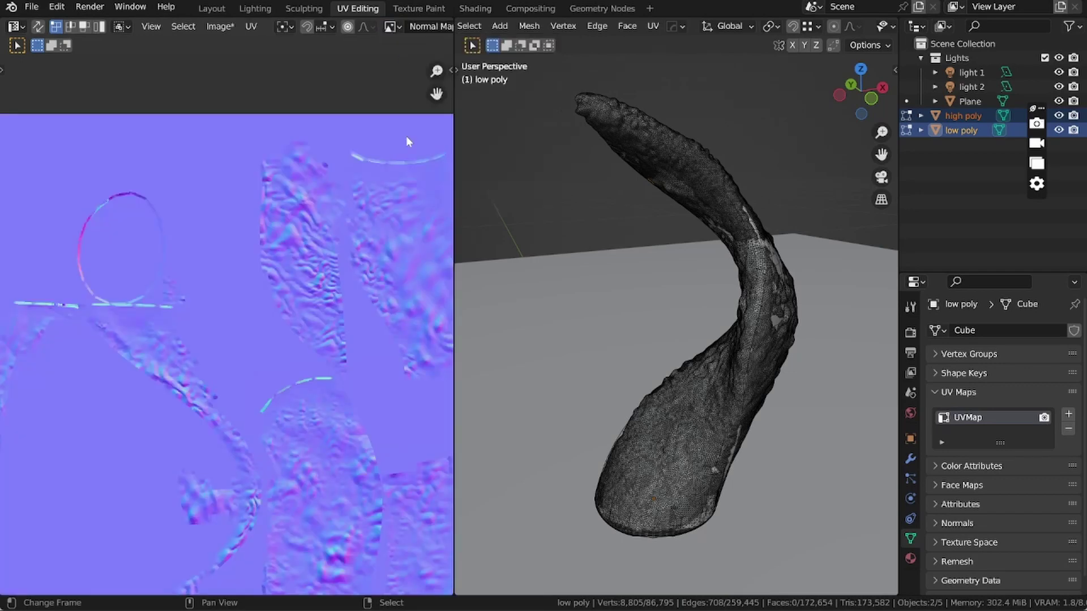
scroll(277, 272, down, 4)
scroll(289, 311, up, 1)
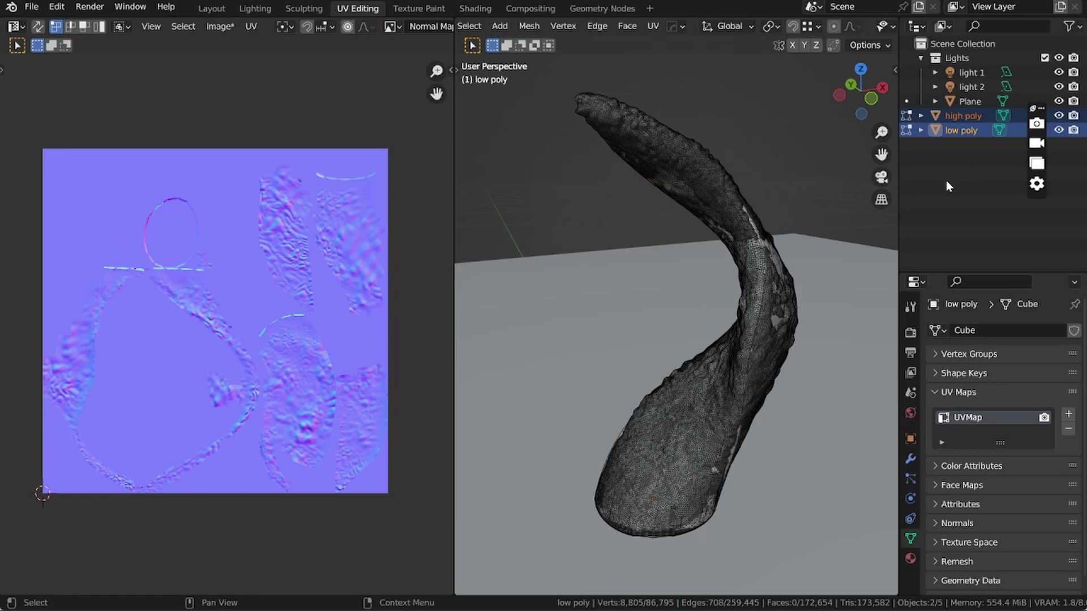
Hide the high poly mesh, put the low poly mesh in Object Mode and return to the Layout workspace
click(1059, 116)
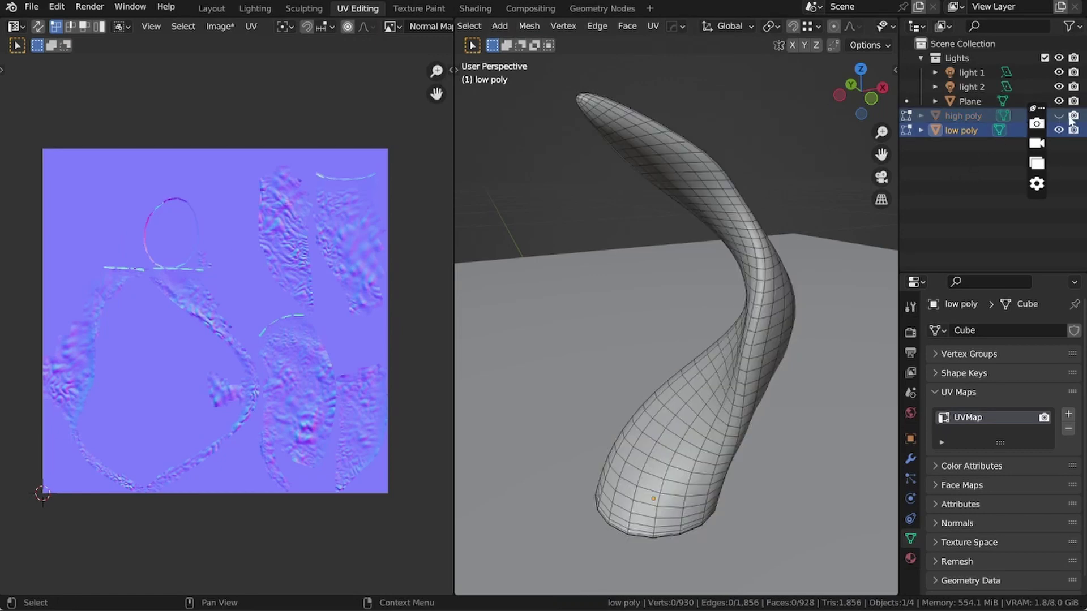
key(Tab)
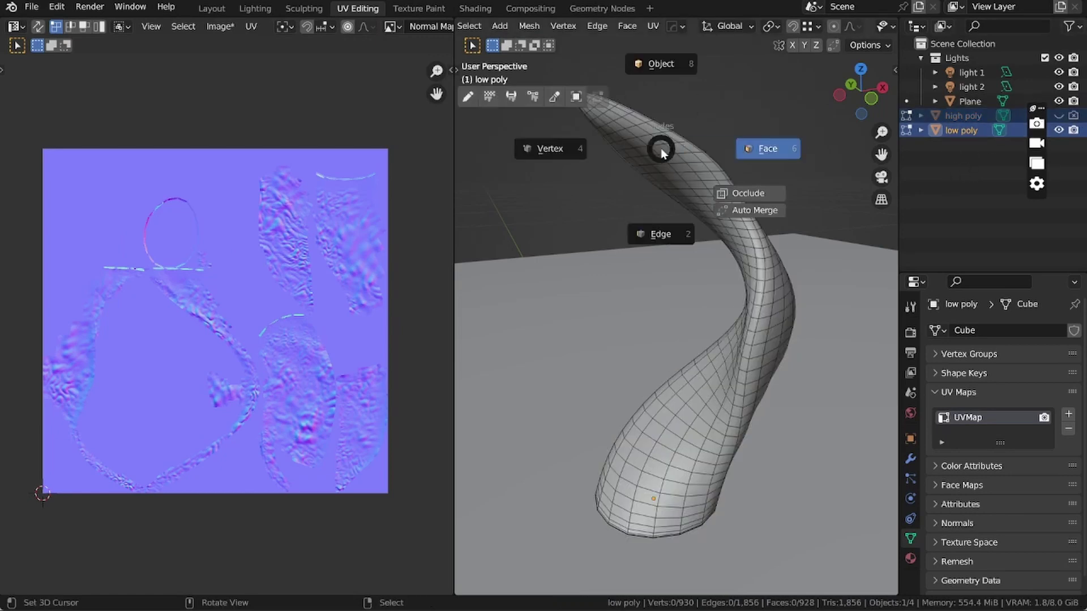
click(670, 83)
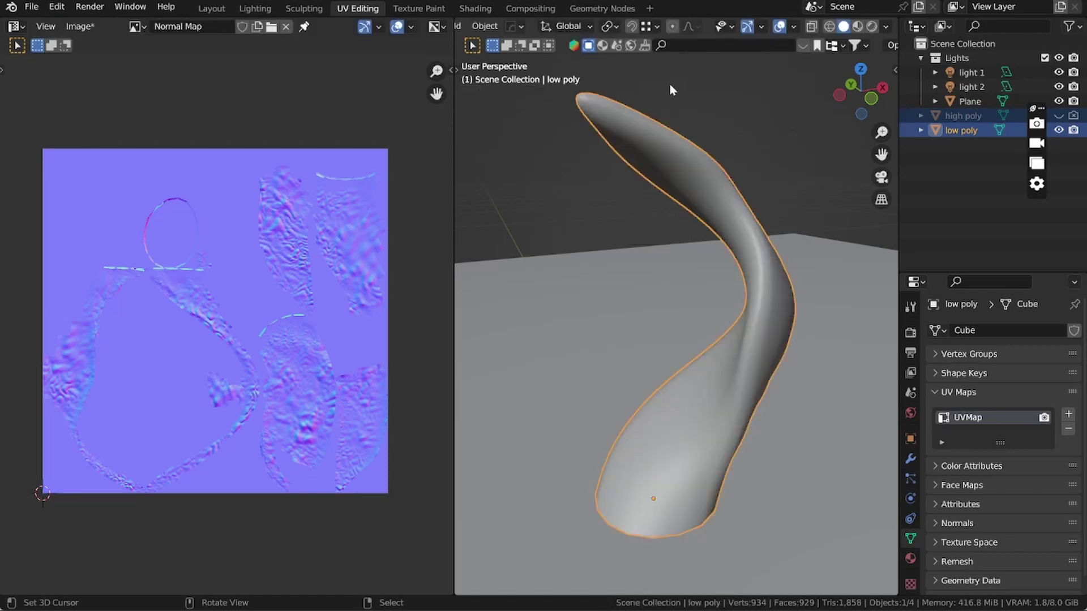
click(211, 9)
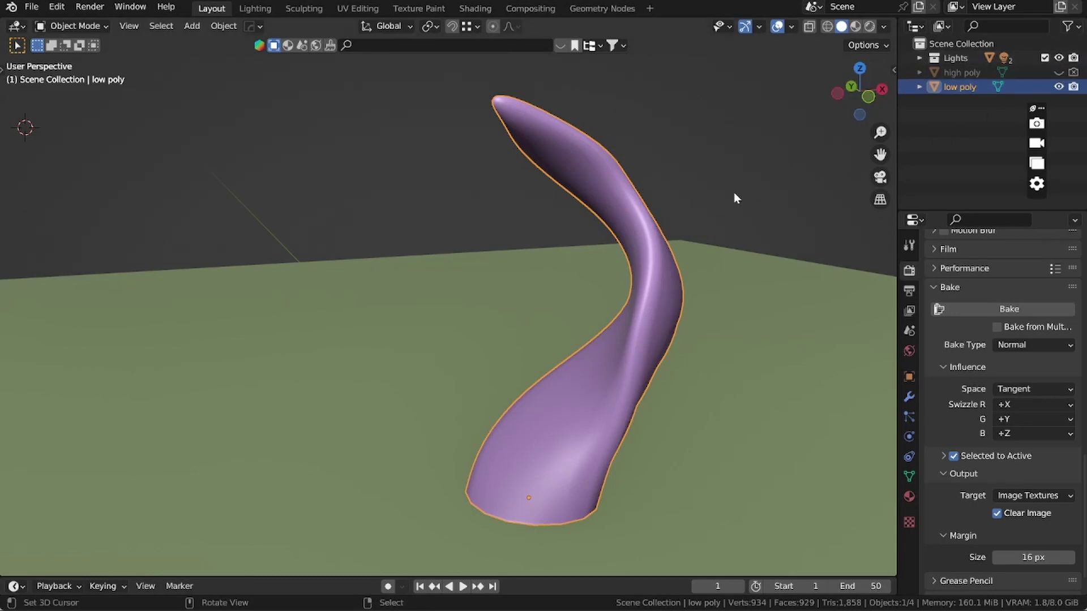
In the Shading workspace, move the Normal Map image texture node down to the level of the Principled BSDF's Normal input
click(476, 9)
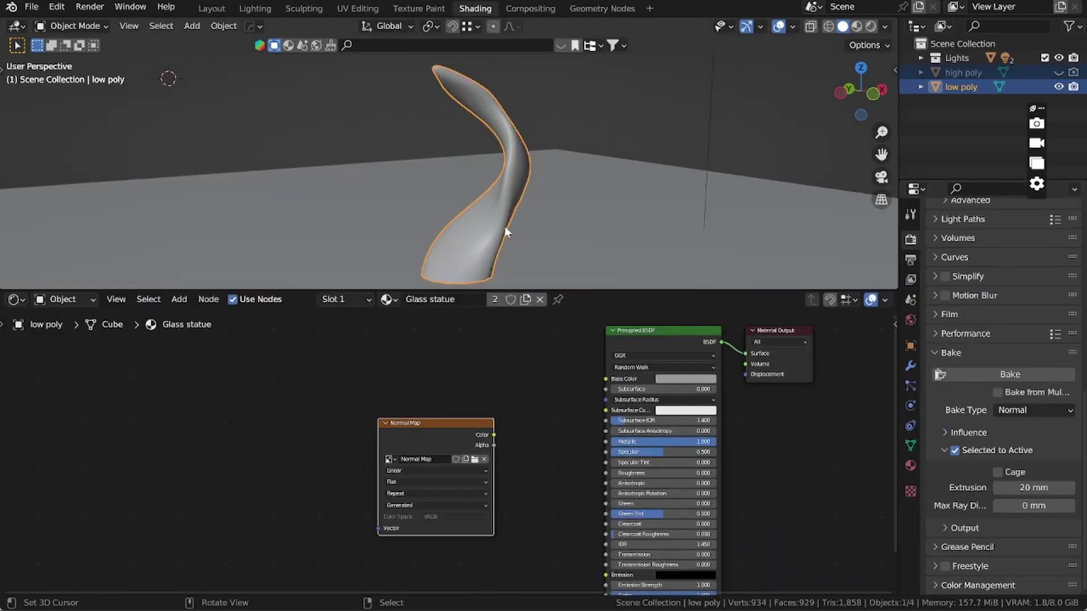
middle_drag(524, 453, 559, 356)
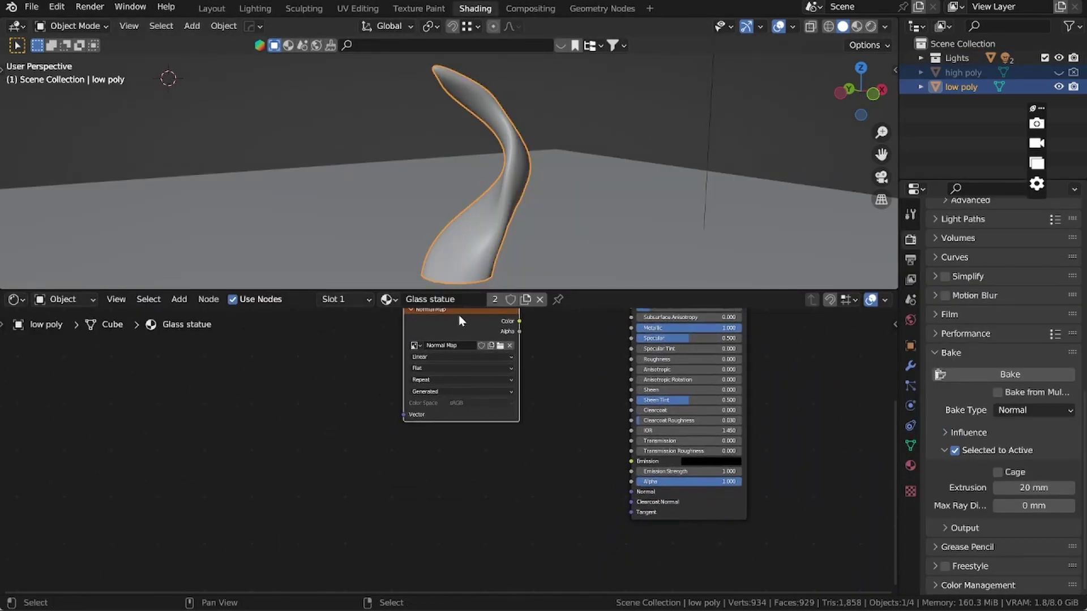
drag(460, 319, 418, 496)
scroll(530, 545, up, 1)
scroll(525, 524, up, 2)
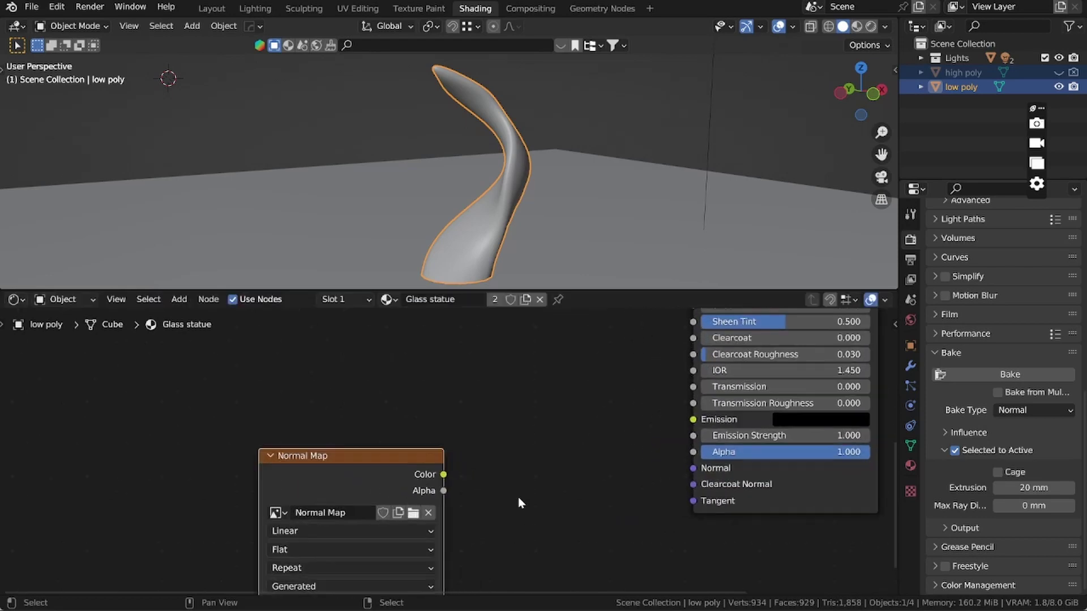
Add a Normal Map node, linking its Normal output to the Principled BSDF's Normal input and the image texture's Color to its Color input
key(shift+a)
click(505, 438)
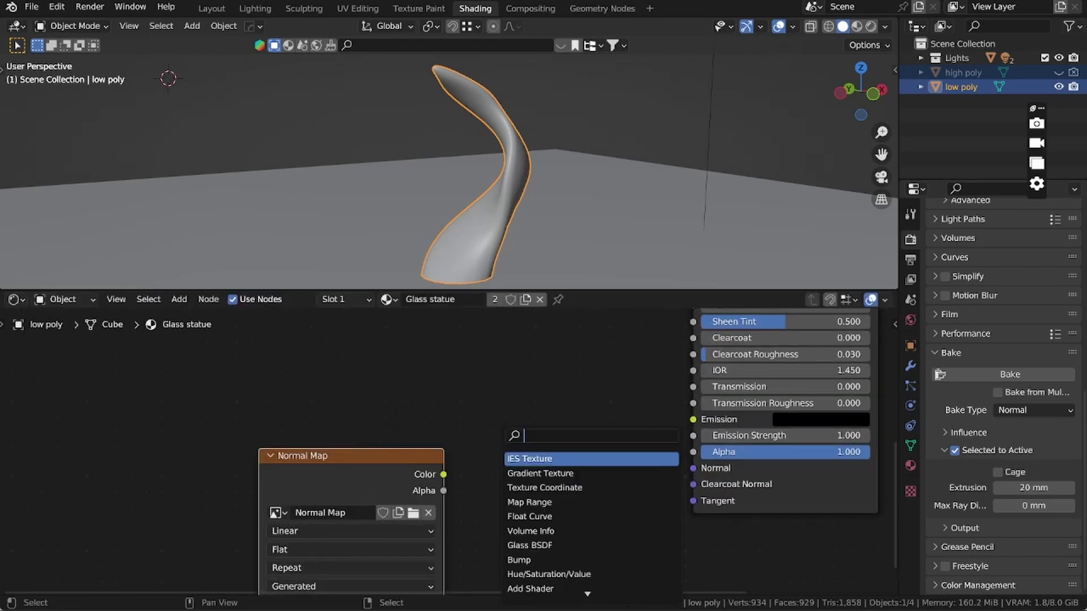
text(nom)
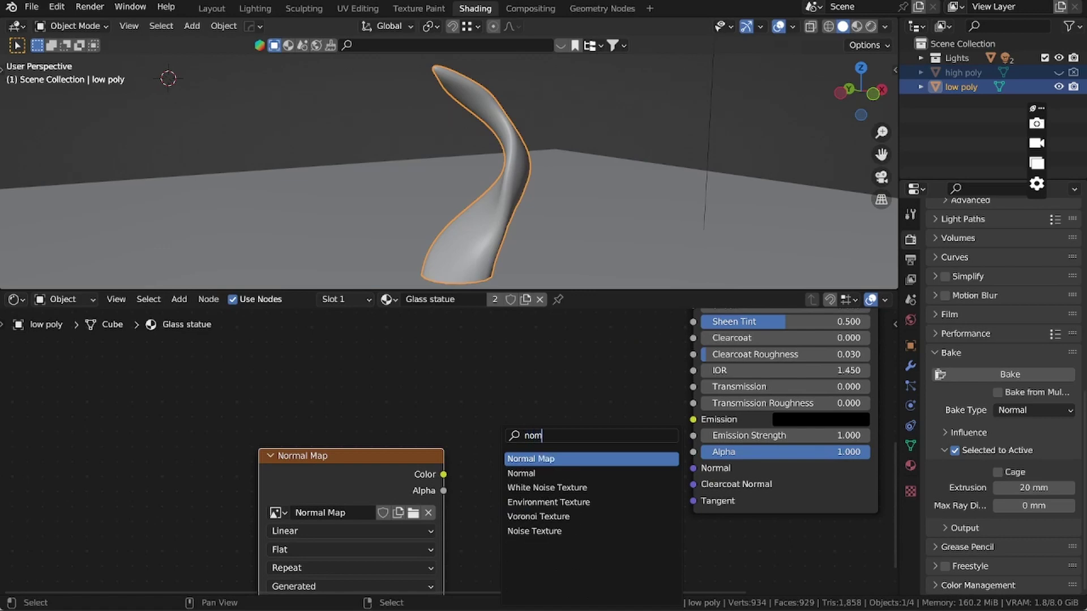
key(Return)
click(605, 492)
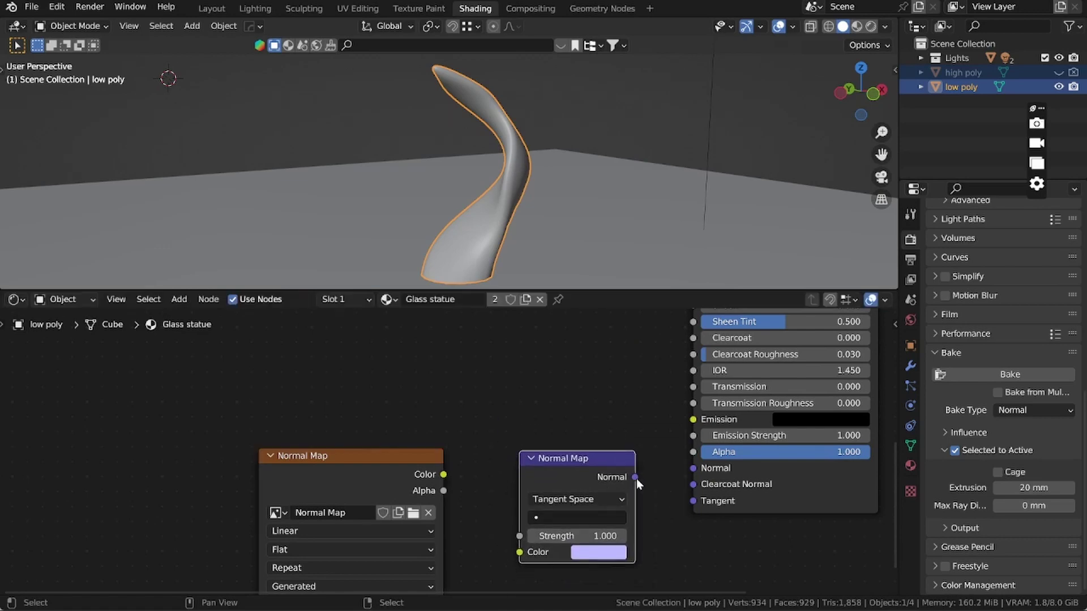
drag(635, 477, 693, 470)
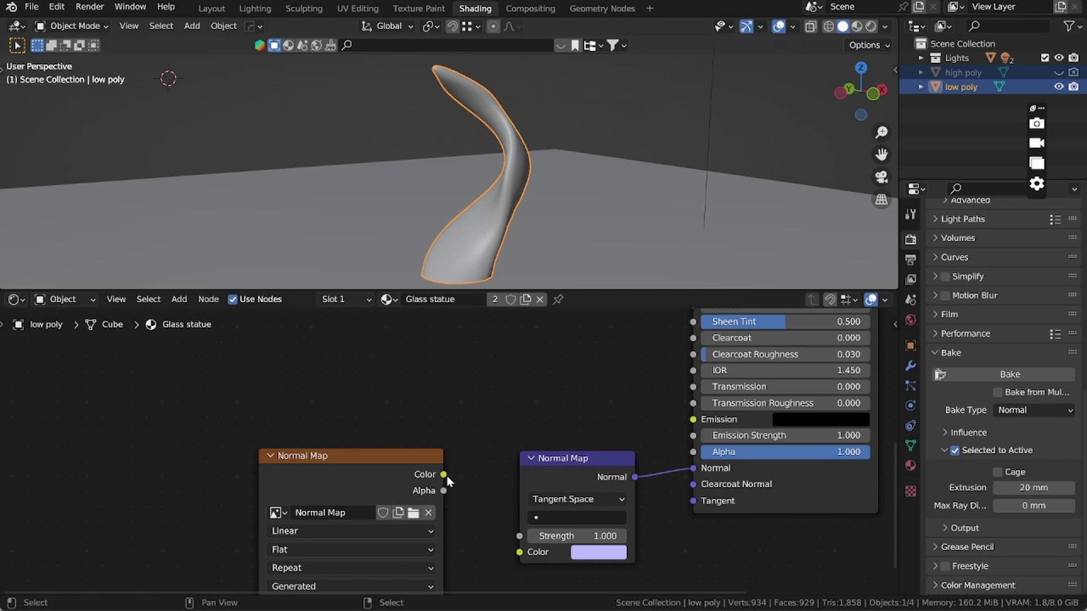
drag(445, 475, 519, 554)
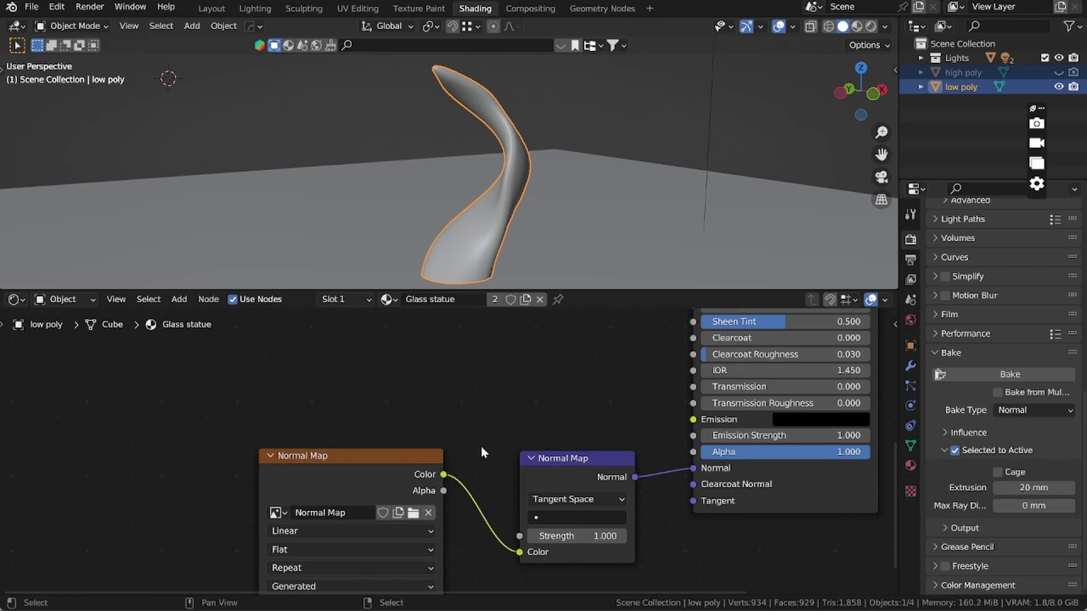
Return to the Layout workspace and switch the viewport to Rendered shading to preview the low poly tentacle
click(210, 8)
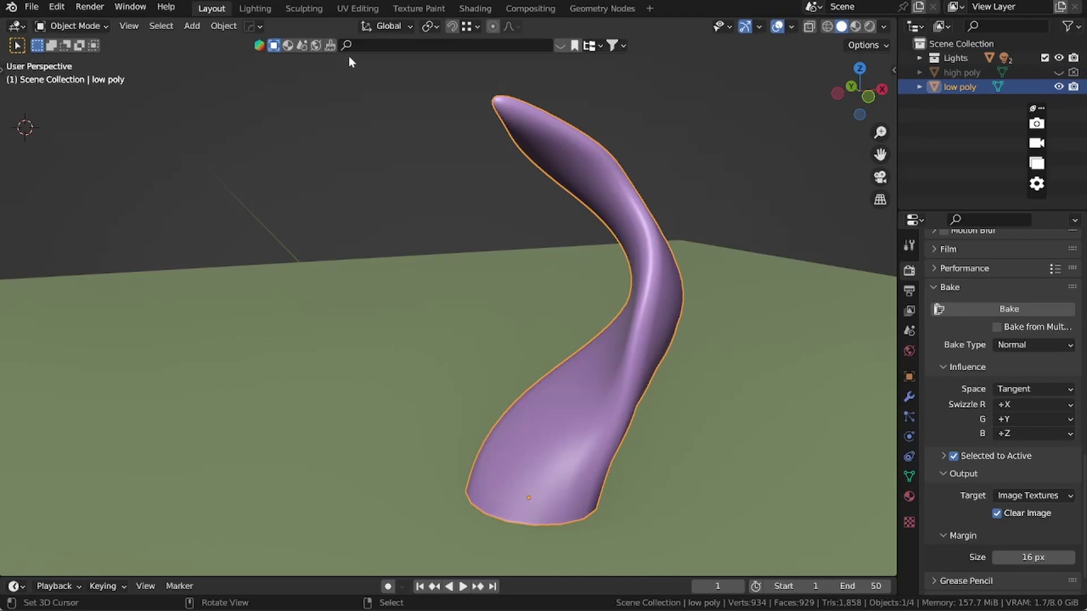
click(870, 27)
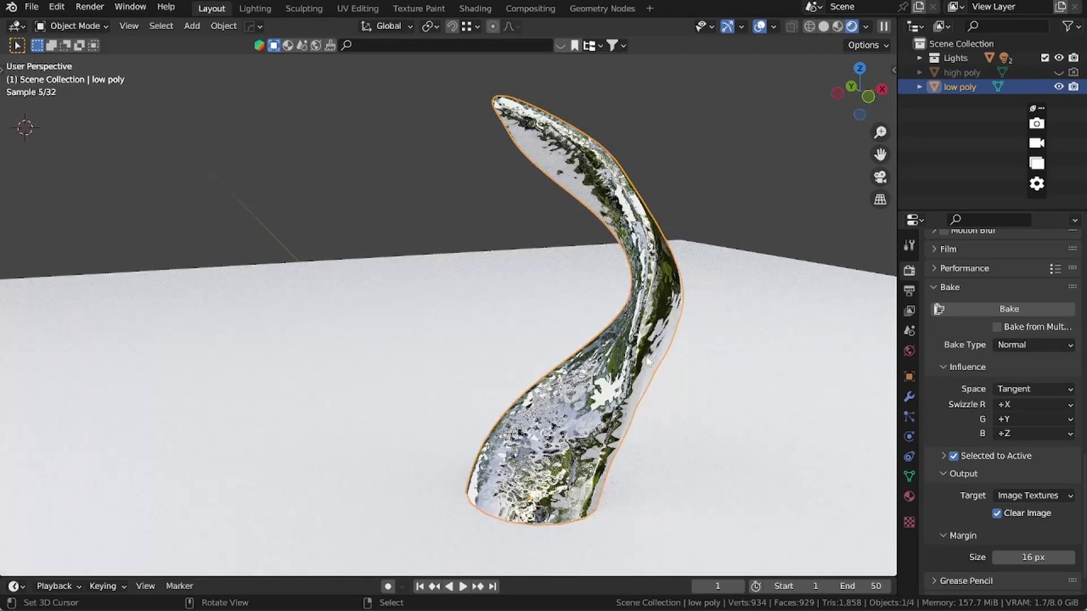